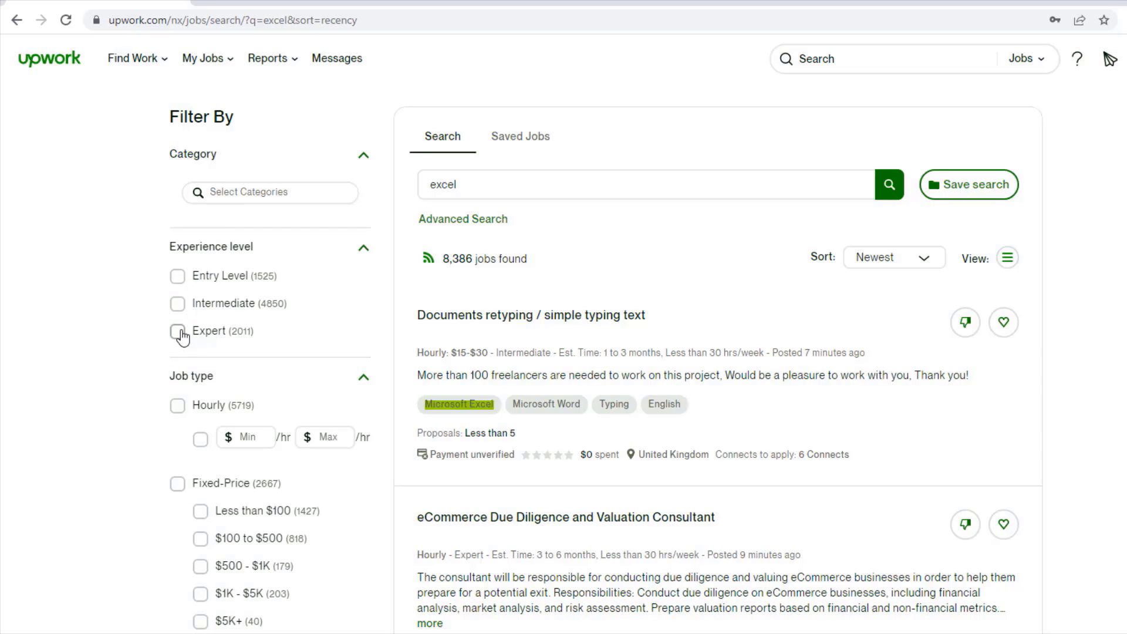
Tick Entry Level under Experience level to show only entry-level excel jobs
click(178, 278)
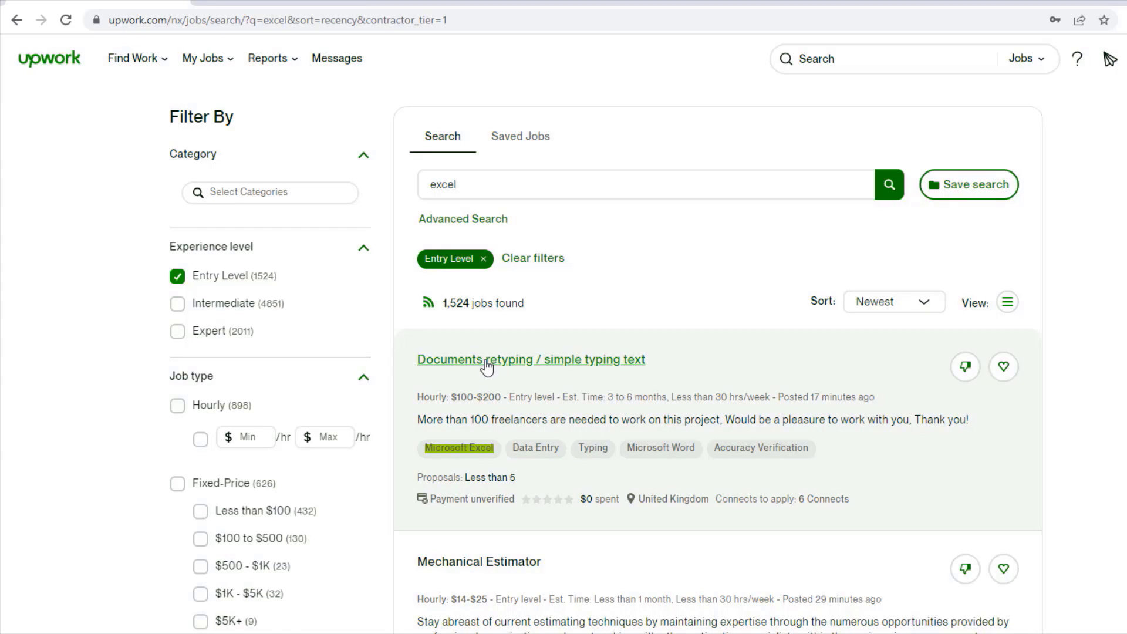
scroll(637, 366, down, 2)
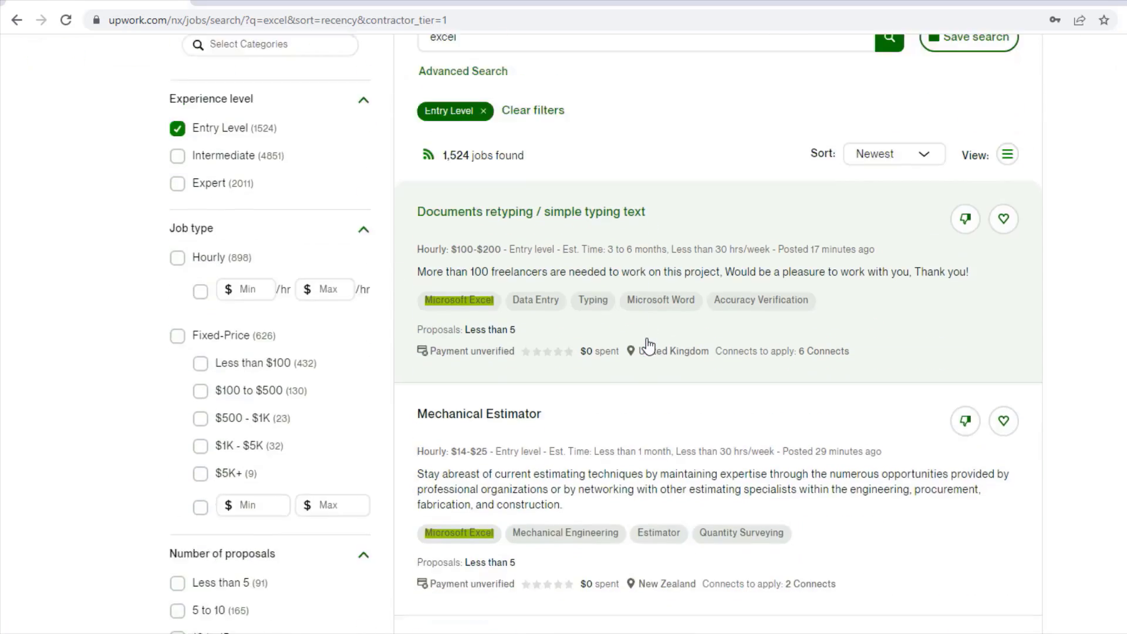
scroll(638, 366, down, 2)
scroll(657, 295, down, 3)
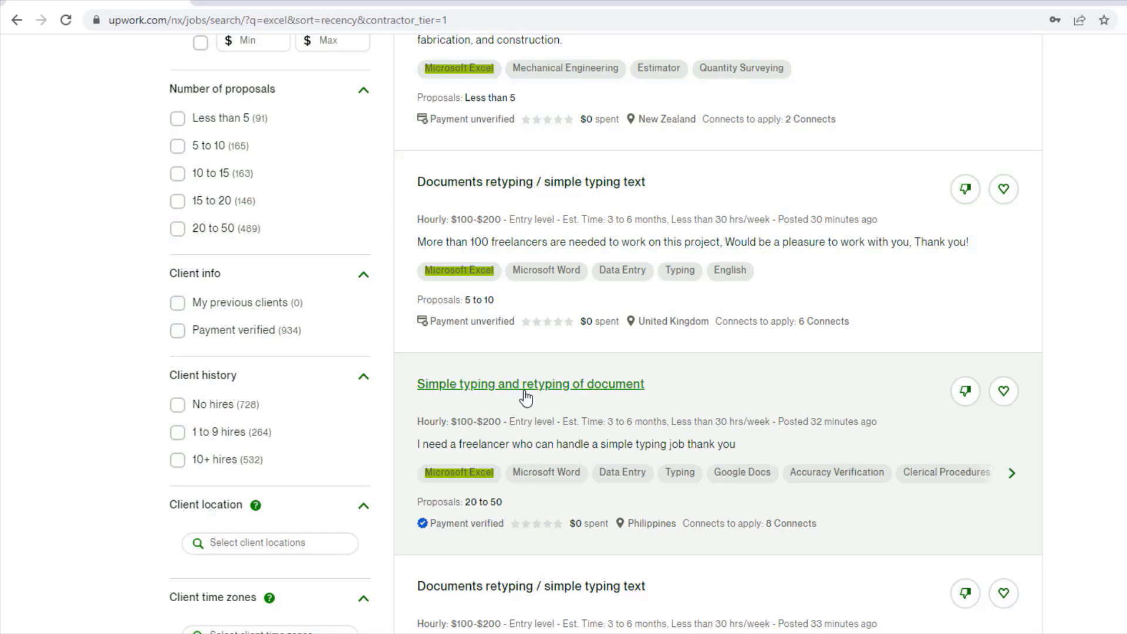
scroll(661, 335, down, 3)
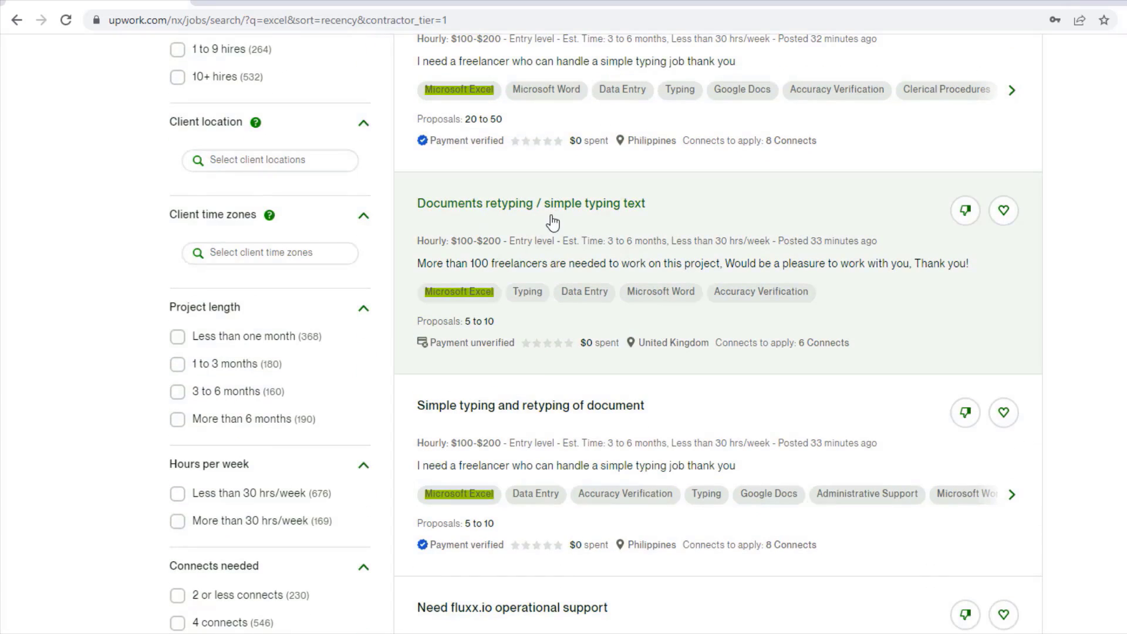
scroll(541, 402, down, 5)
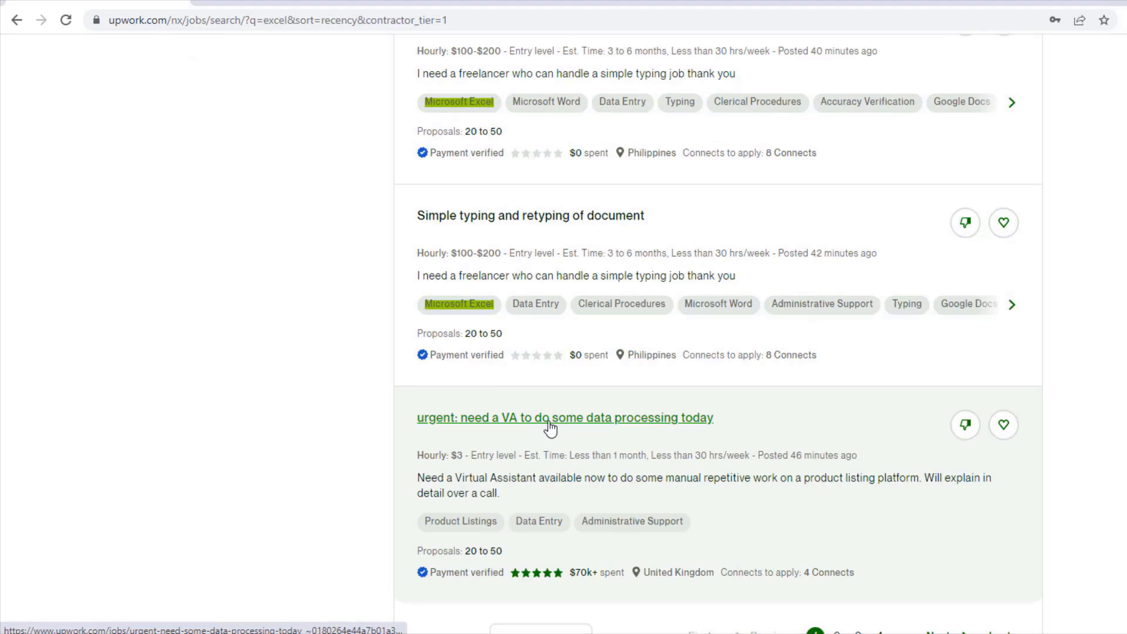
scroll(676, 418, down, 1)
scroll(676, 405, down, 3)
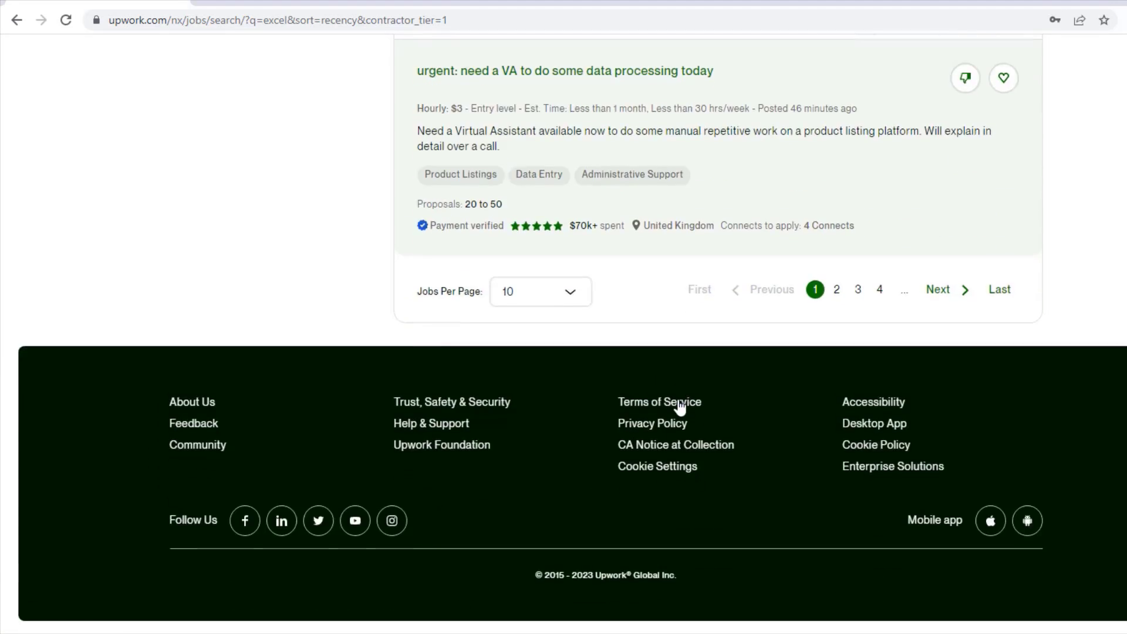
scroll(677, 405, up, 20)
Tick Intermediate under Experience level, giving 4,849 intermediate excel jobs
click(196, 303)
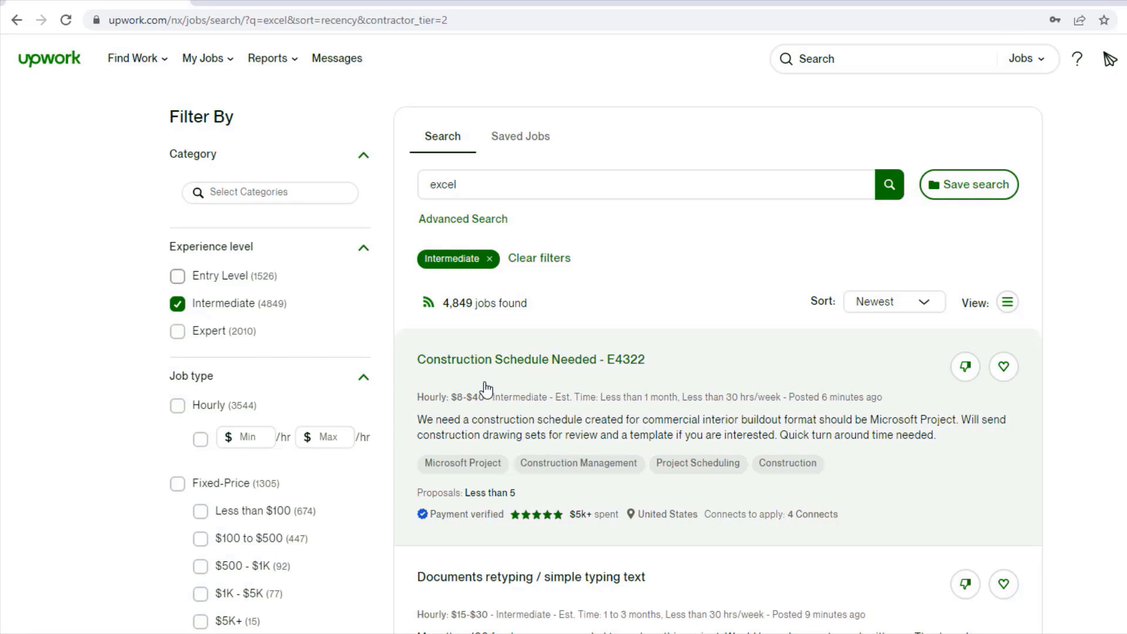
scroll(612, 379, down, 3)
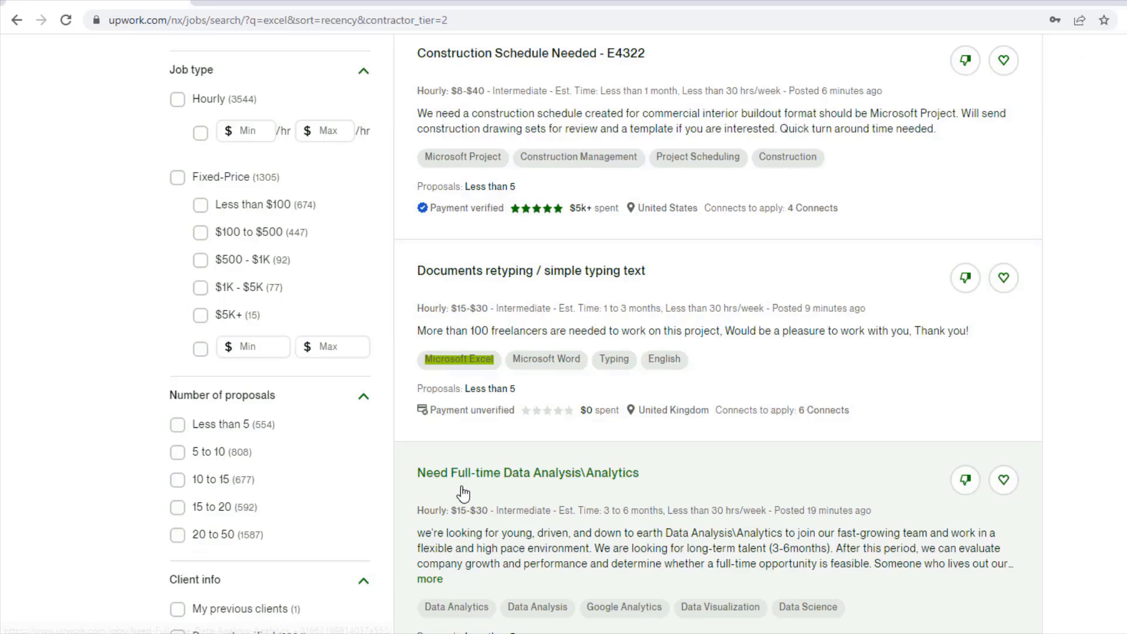
scroll(635, 475, down, 4)
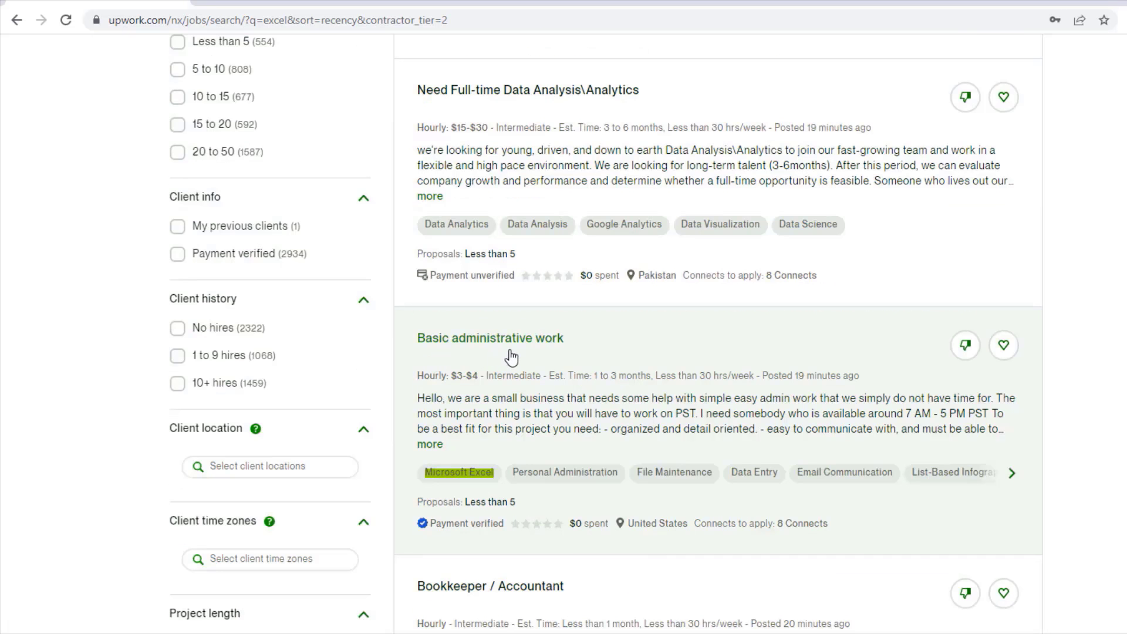
scroll(624, 395, down, 3)
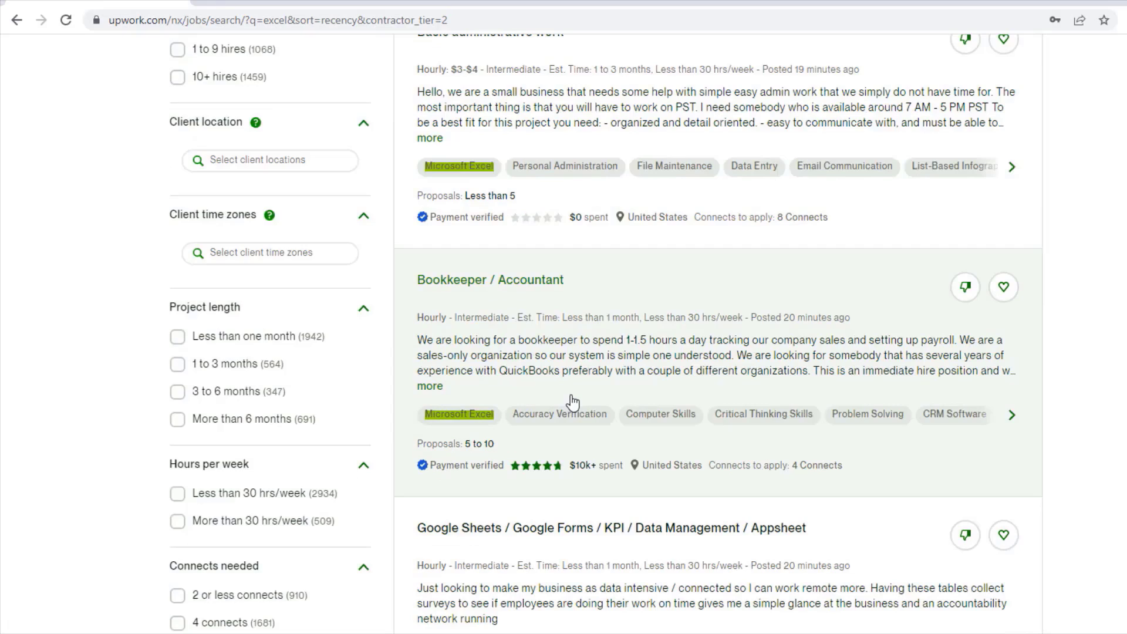
scroll(573, 402, down, 3)
scroll(594, 443, down, 3)
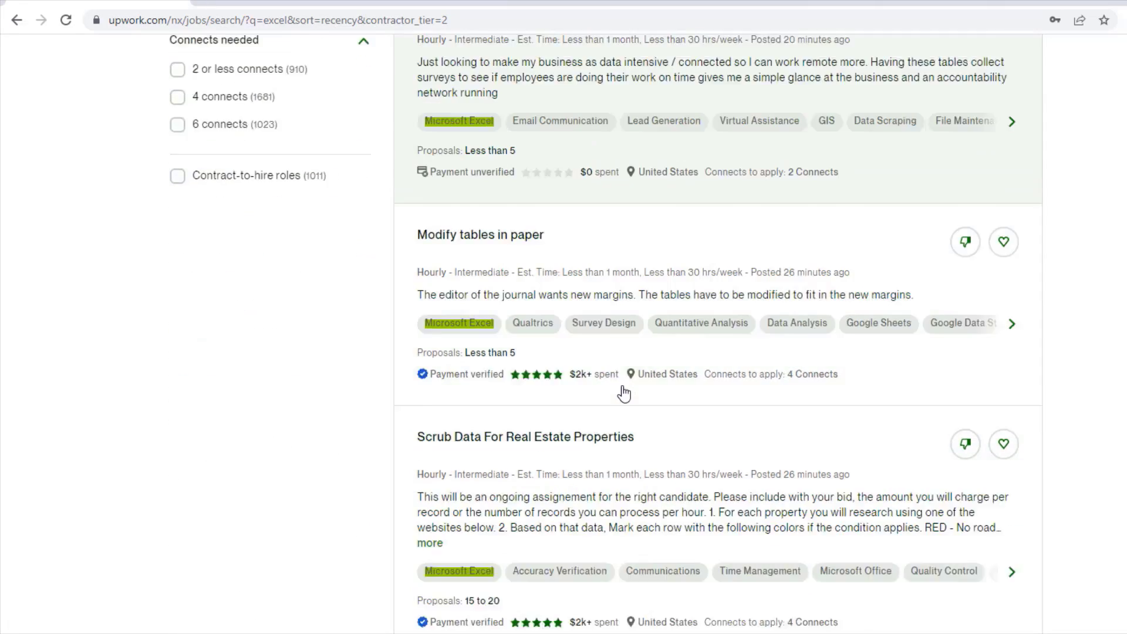
scroll(622, 396, down, 5)
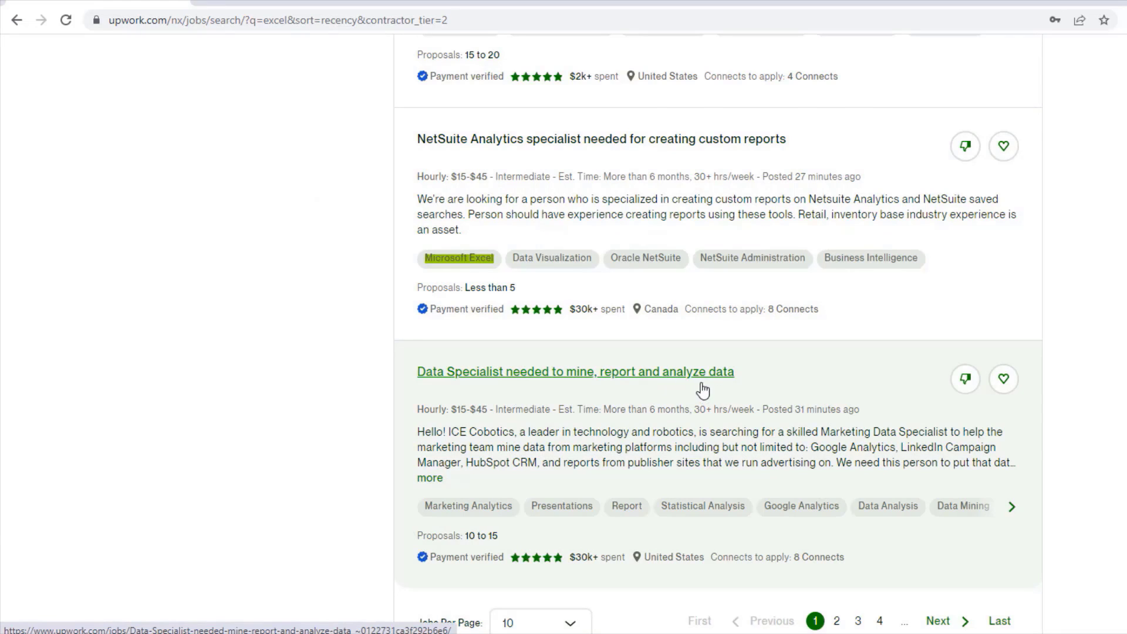
scroll(769, 352, down, 2)
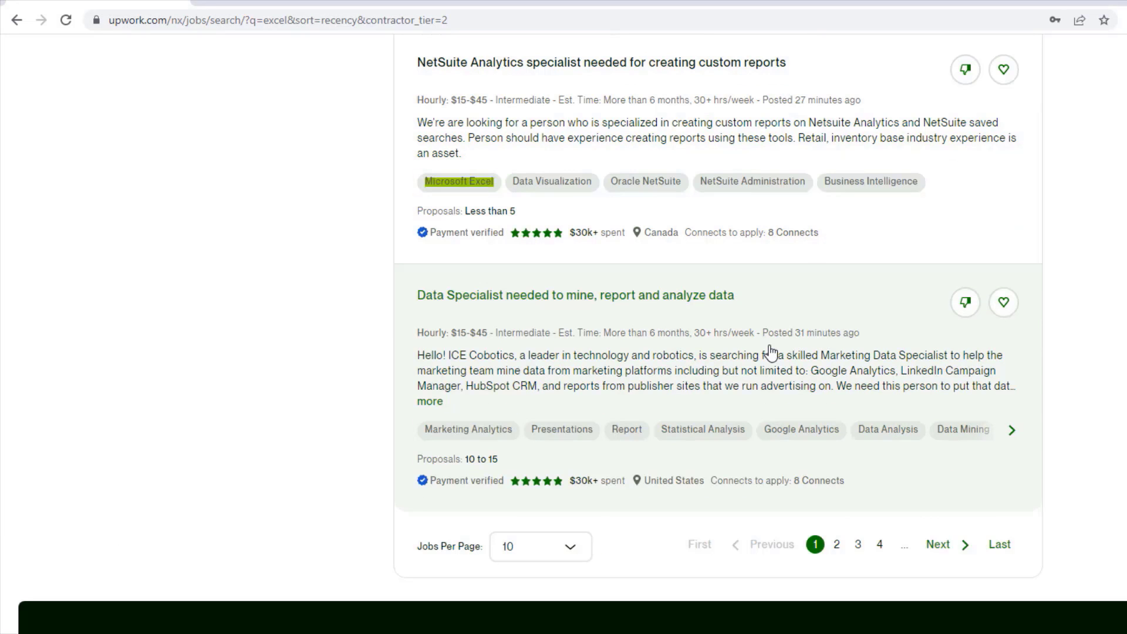
scroll(768, 352, up, 5)
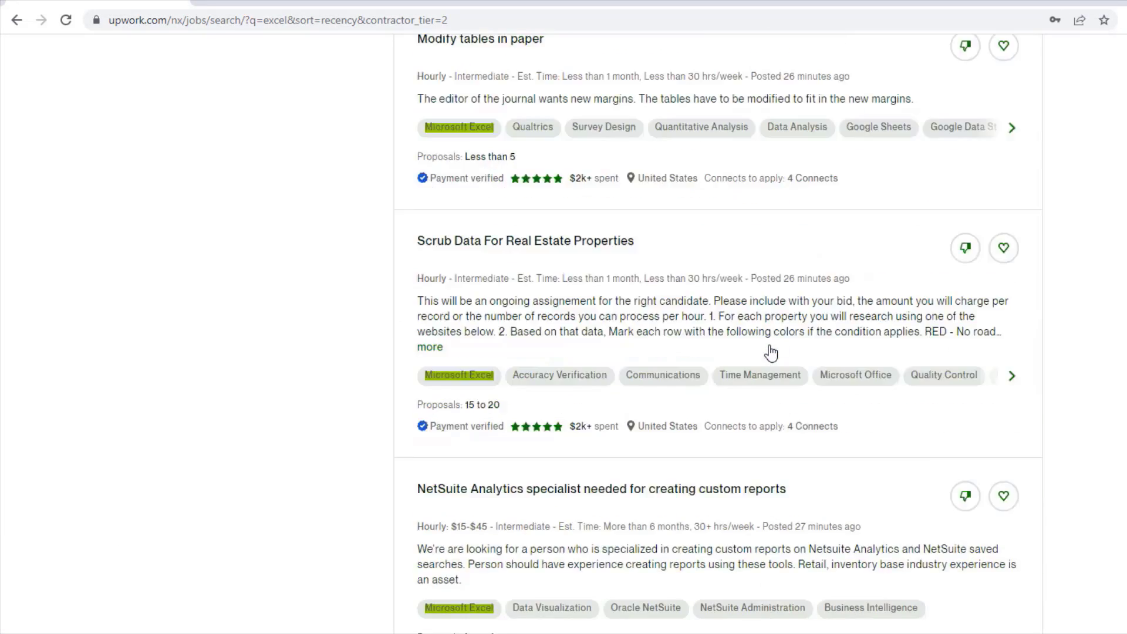
scroll(767, 352, up, 10)
scroll(767, 353, up, 3)
scroll(766, 353, up, 4)
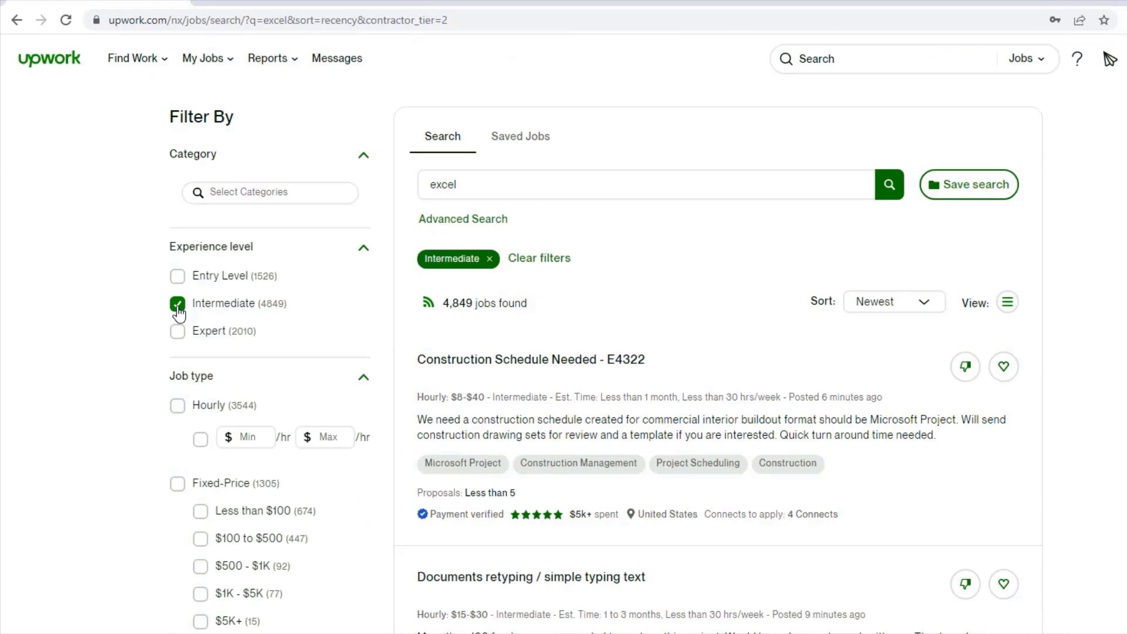
click(177, 331)
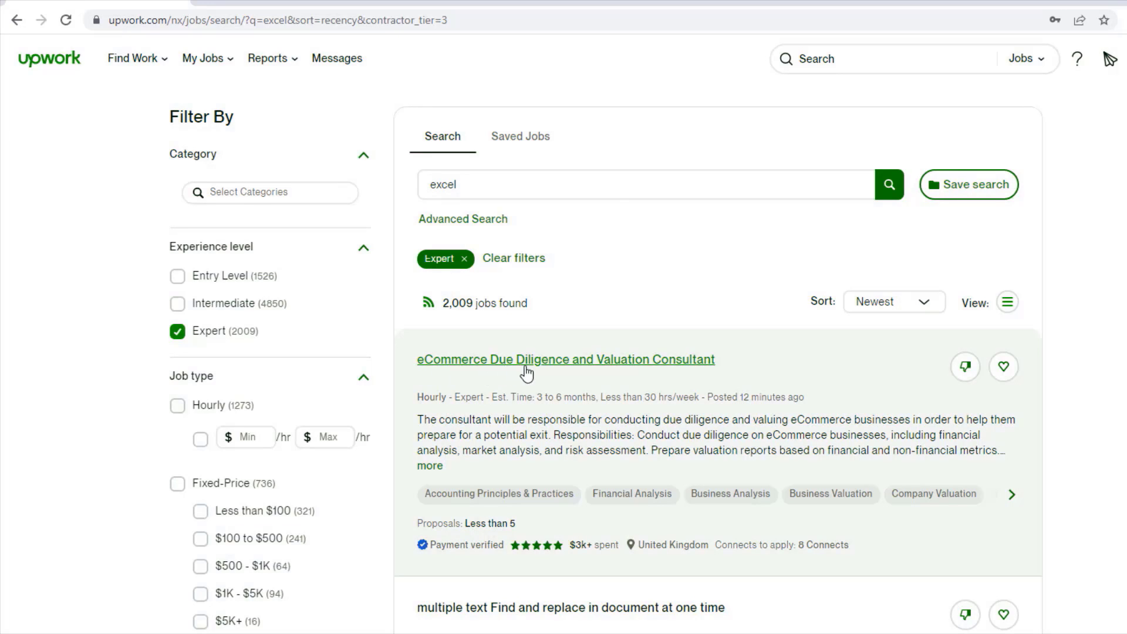
scroll(679, 375, down, 5)
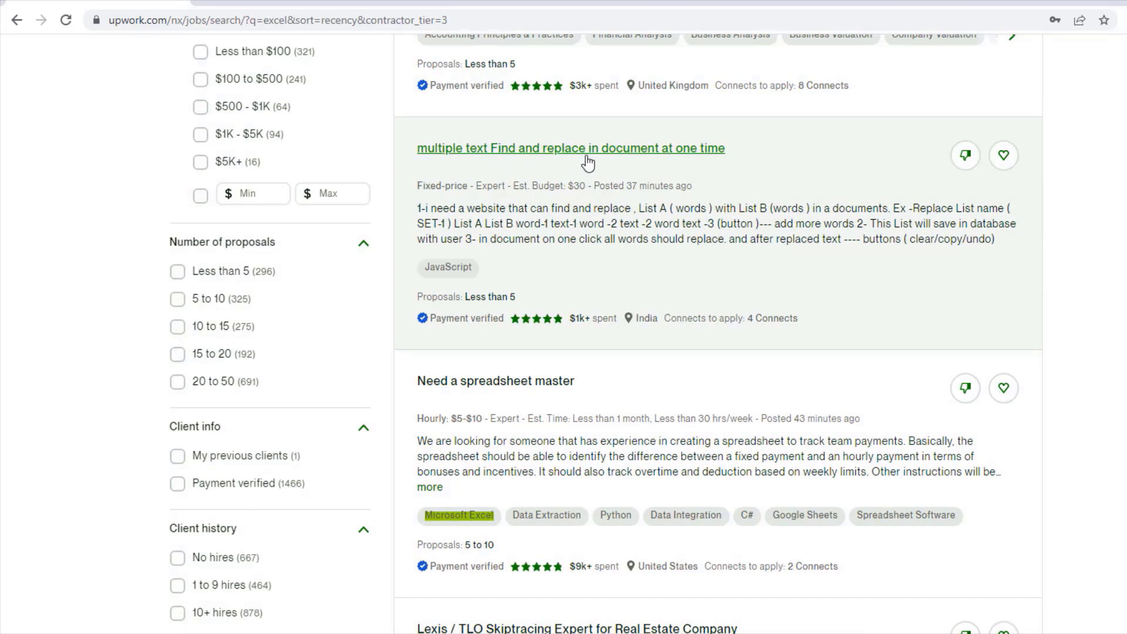
scroll(654, 276, down, 3)
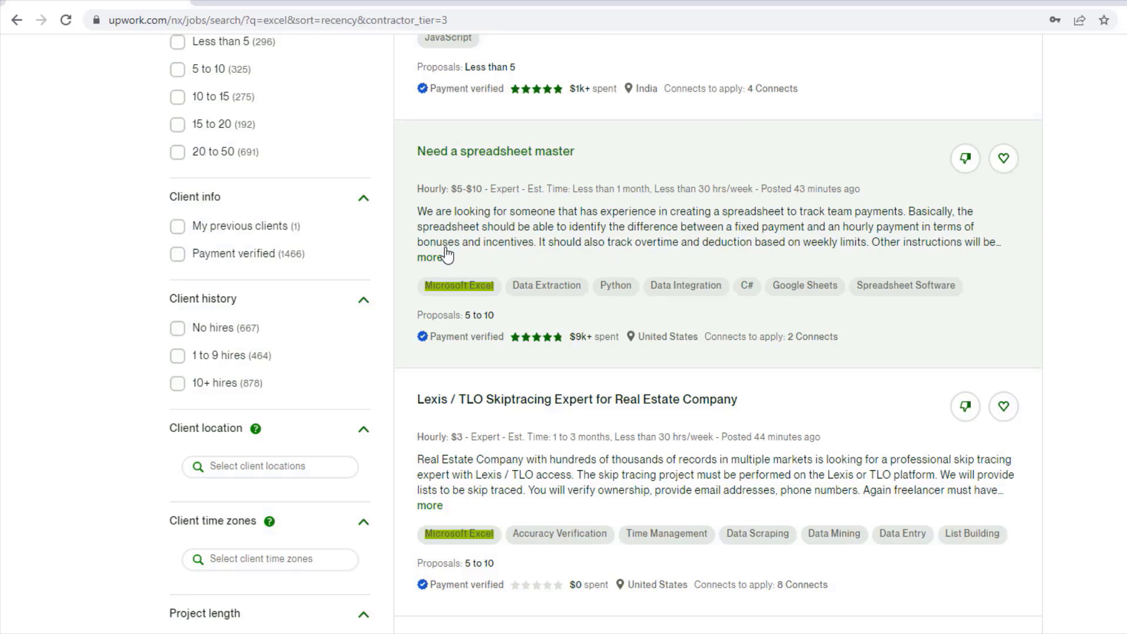
scroll(506, 254, down, 4)
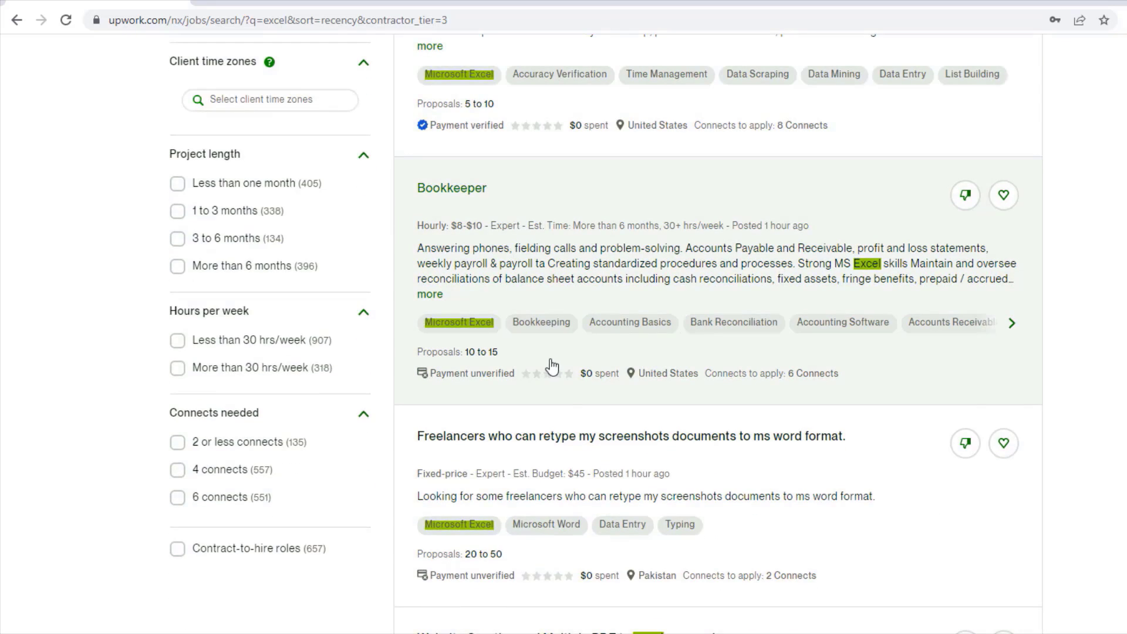
scroll(549, 364, down, 2)
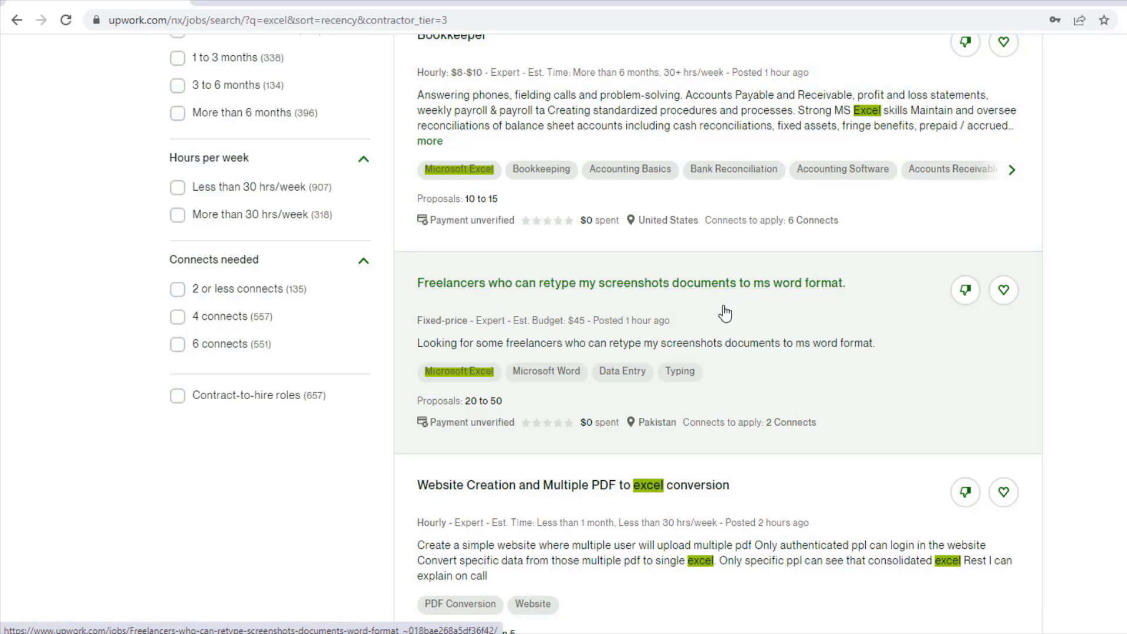
scroll(711, 304, down, 3)
scroll(496, 300, down, 5)
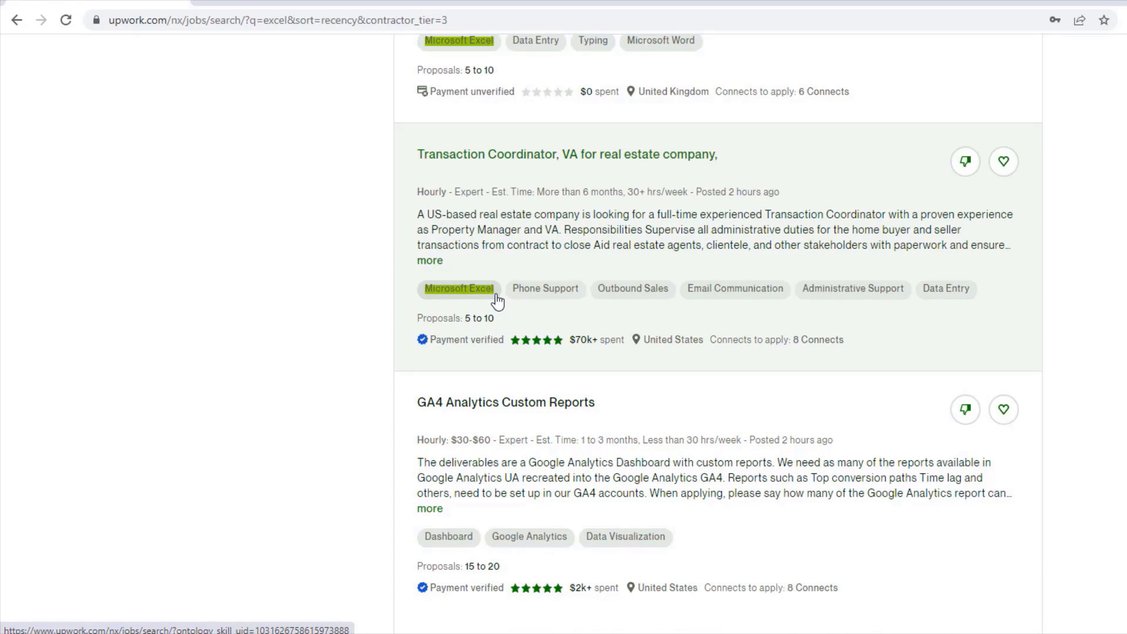
Show Upwork freelancer profiles matching the 'excel' search
click(459, 288)
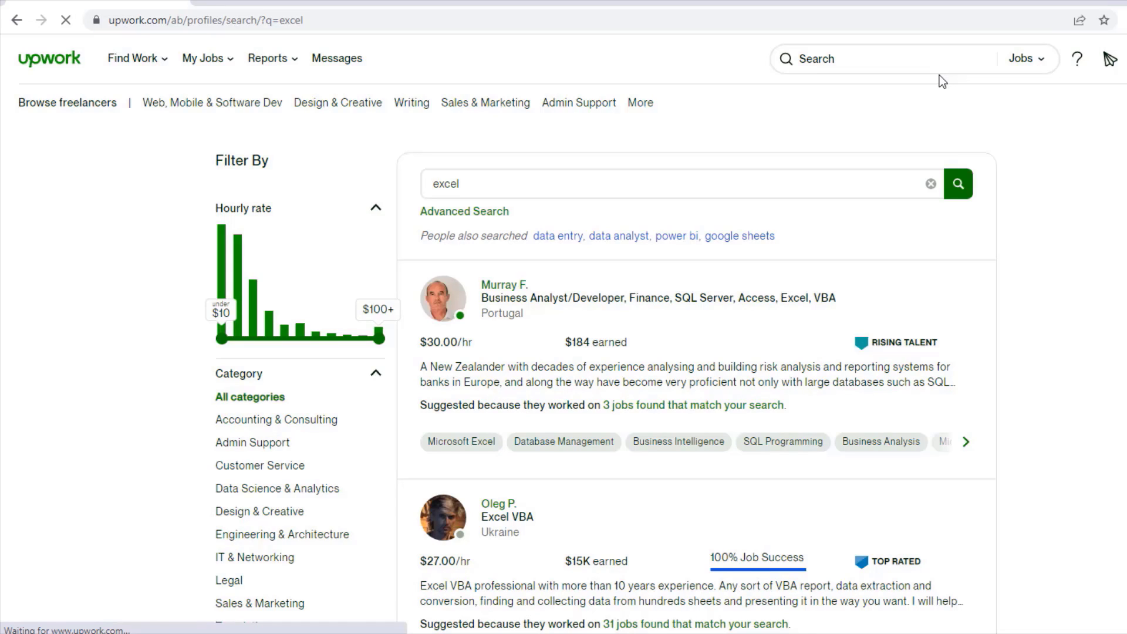
scroll(513, 234, down, 3)
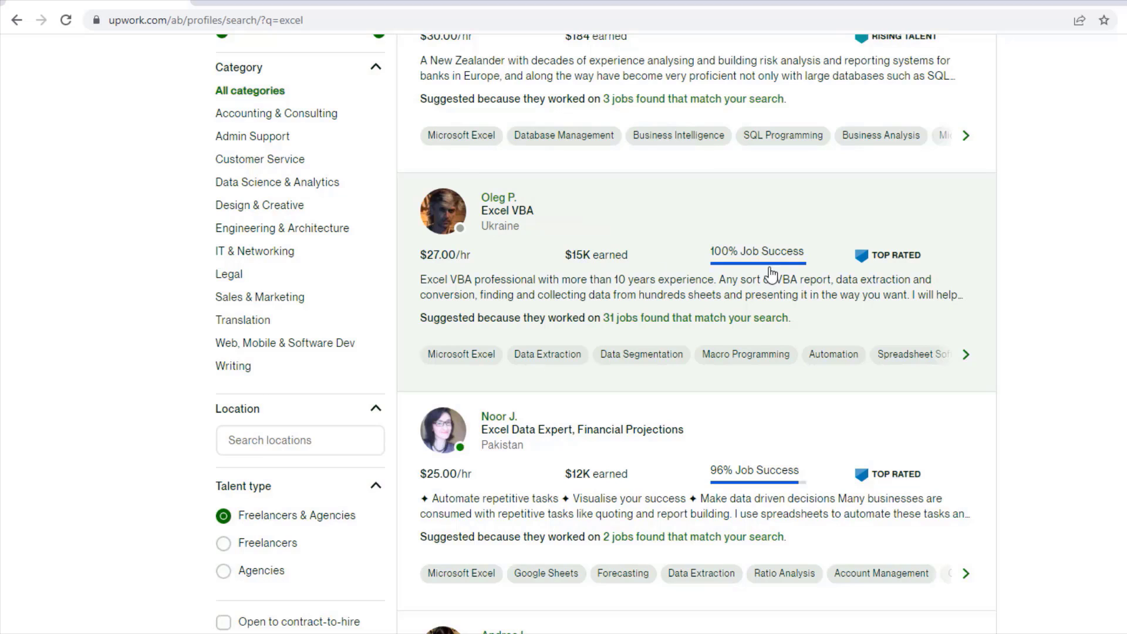
scroll(867, 263, down, 3)
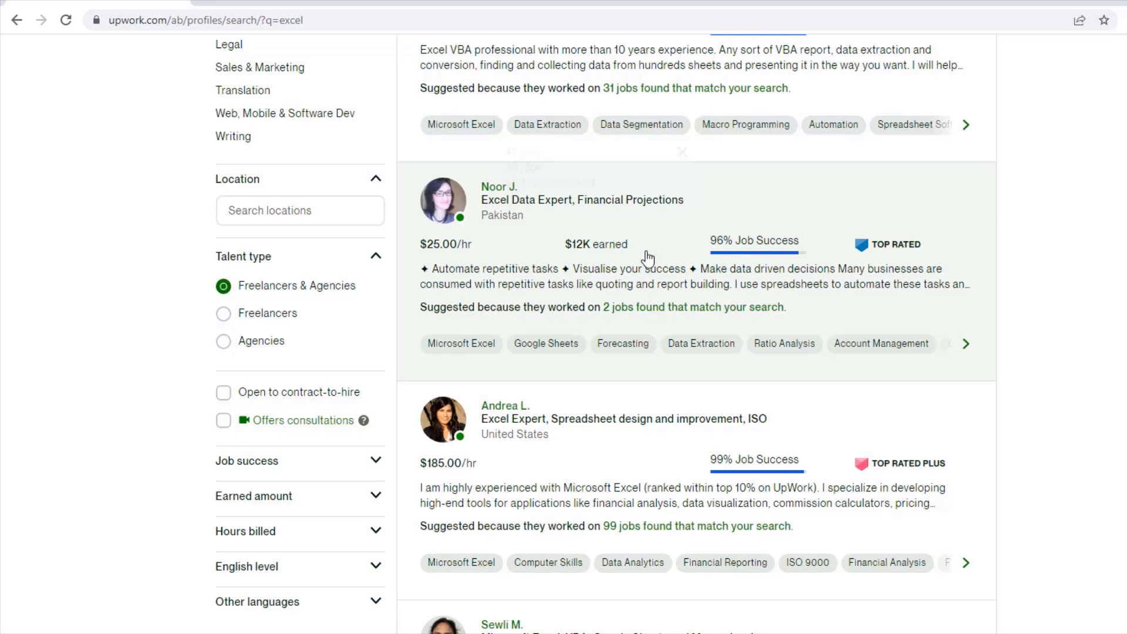
mouse_move(890, 244)
scroll(889, 258, down, 3)
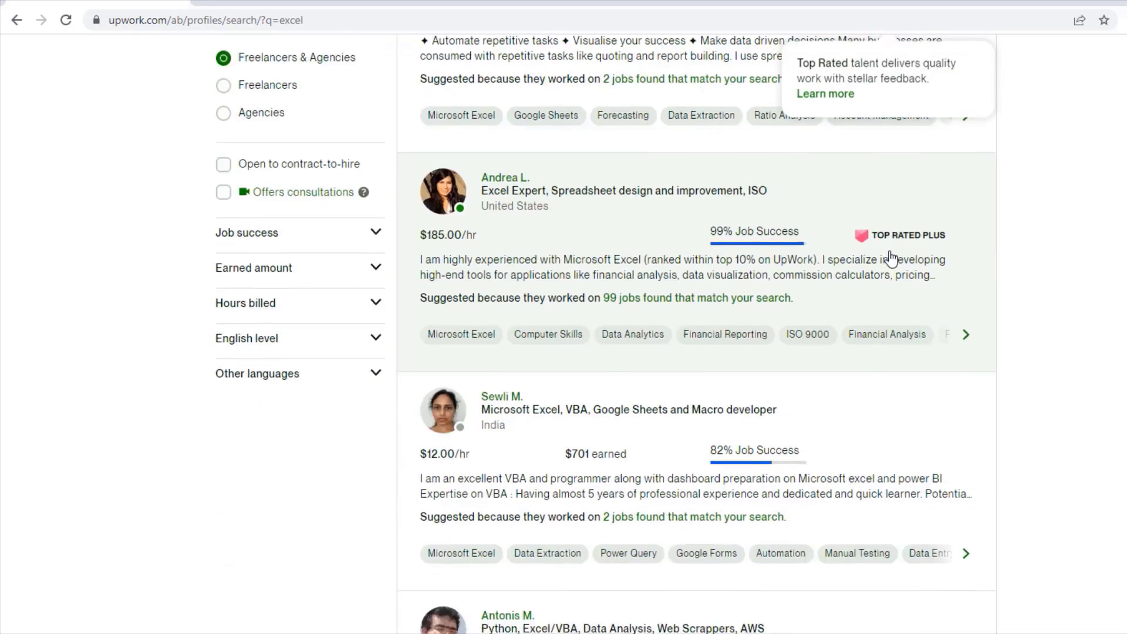
scroll(889, 257, down, 5)
scroll(889, 256, down, 3)
scroll(889, 250, down, 2)
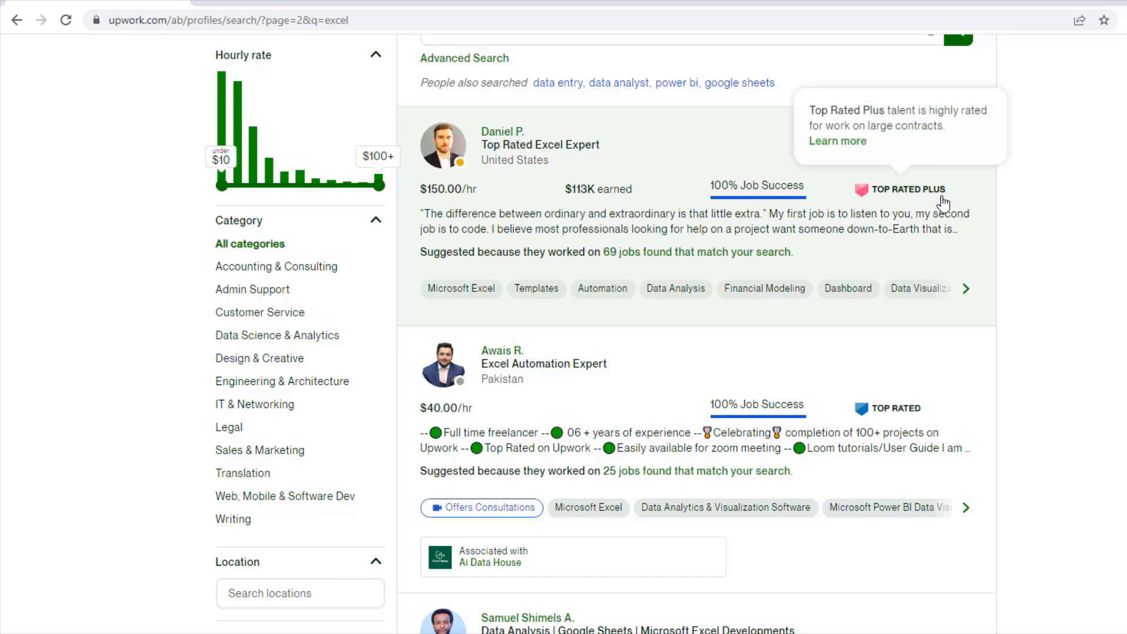
scroll(492, 246, down, 2)
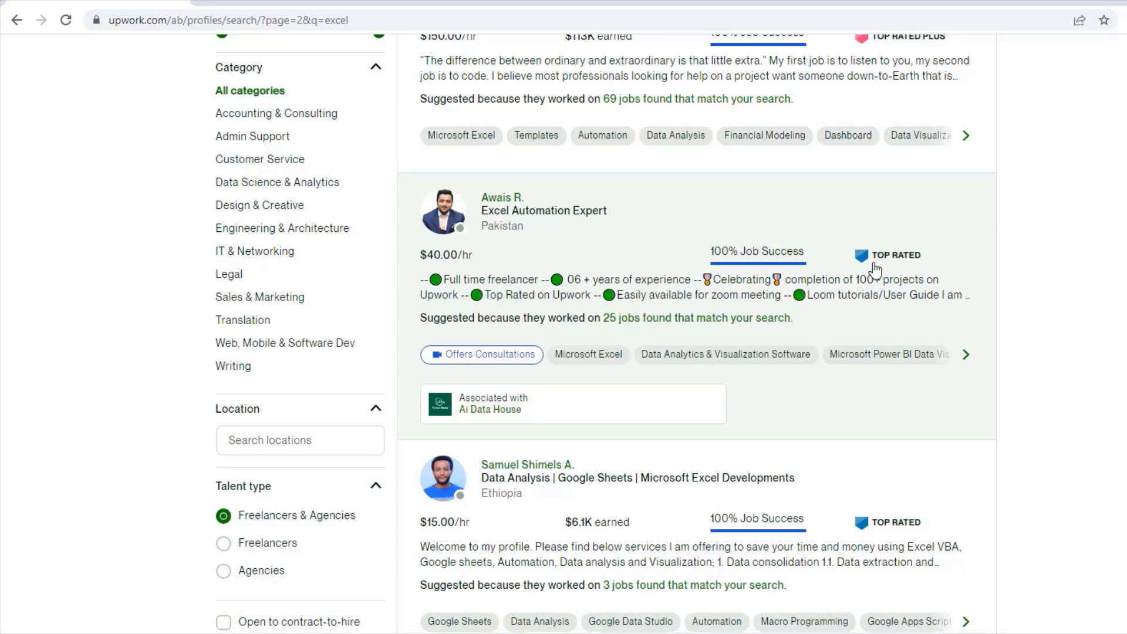
scroll(881, 269, down, 4)
scroll(886, 270, down, 4)
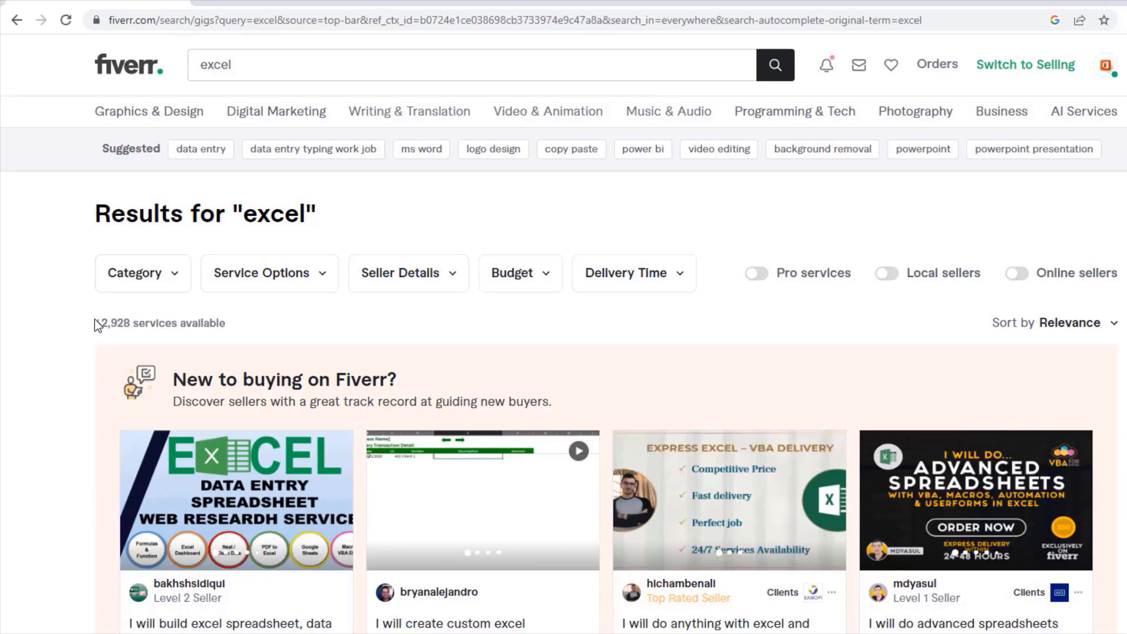
drag(101, 325, 138, 324)
click(227, 320)
scroll(229, 323, down, 3)
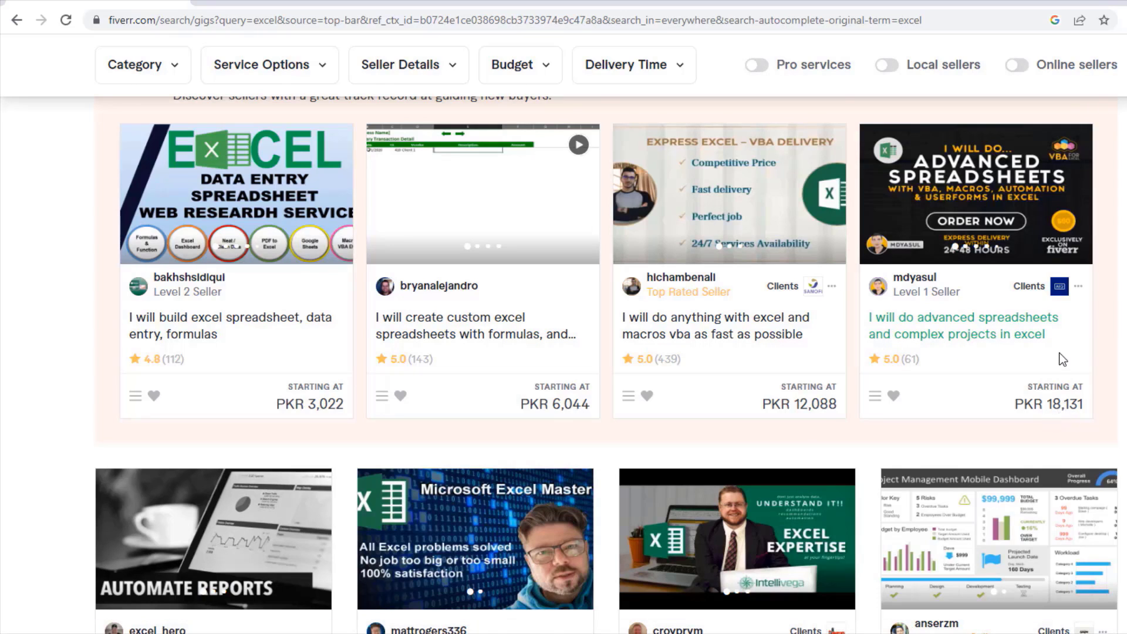
scroll(1057, 413, down, 4)
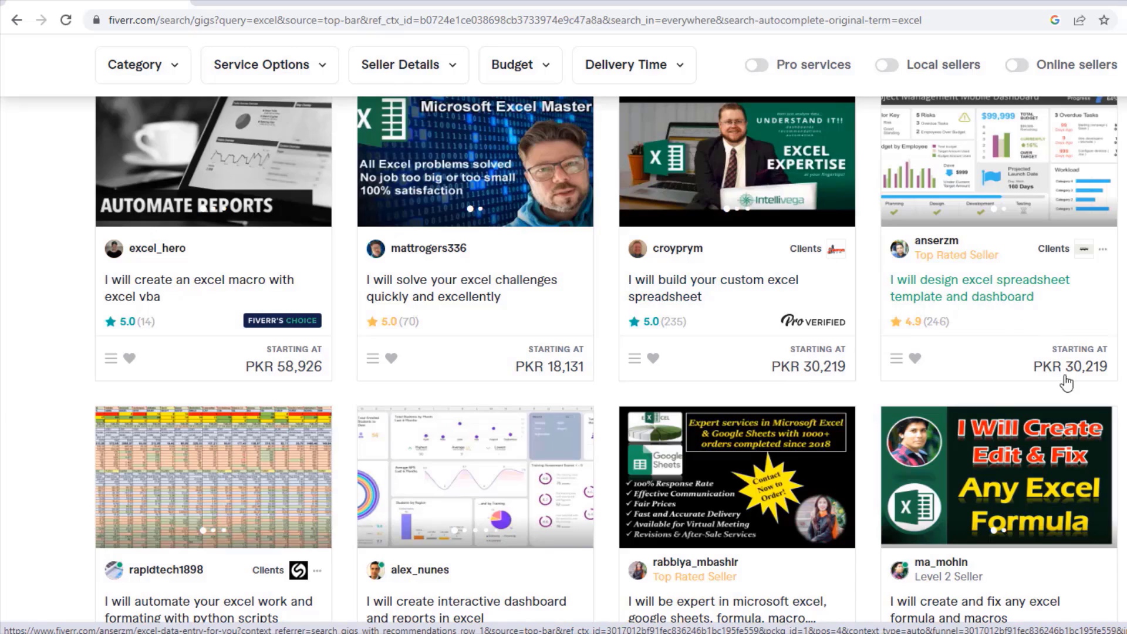
scroll(1066, 385, down, 4)
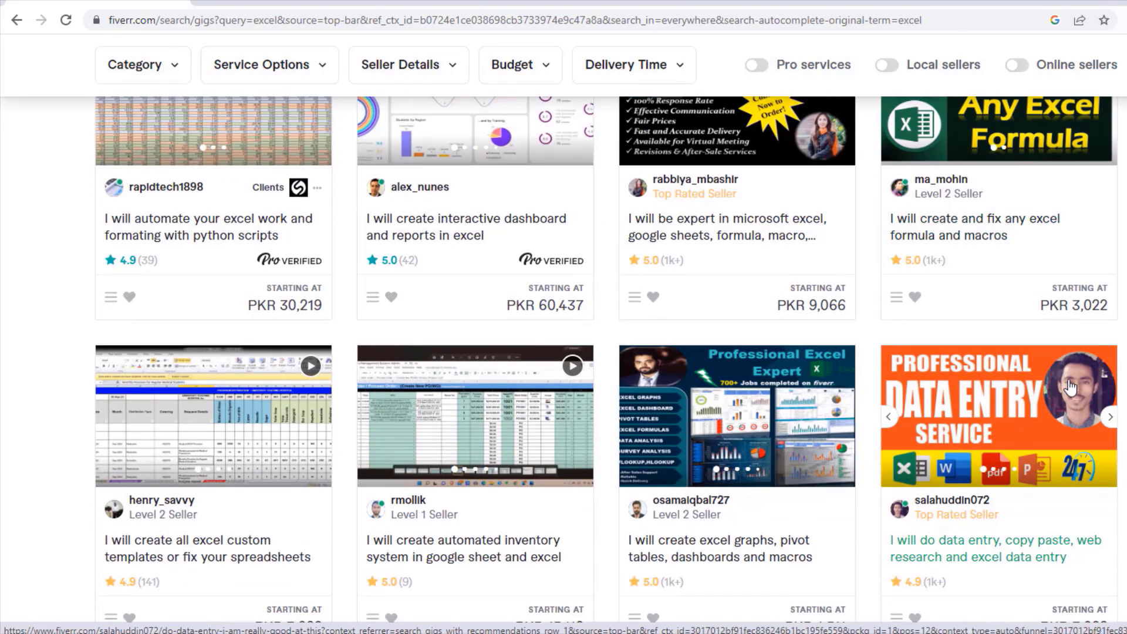